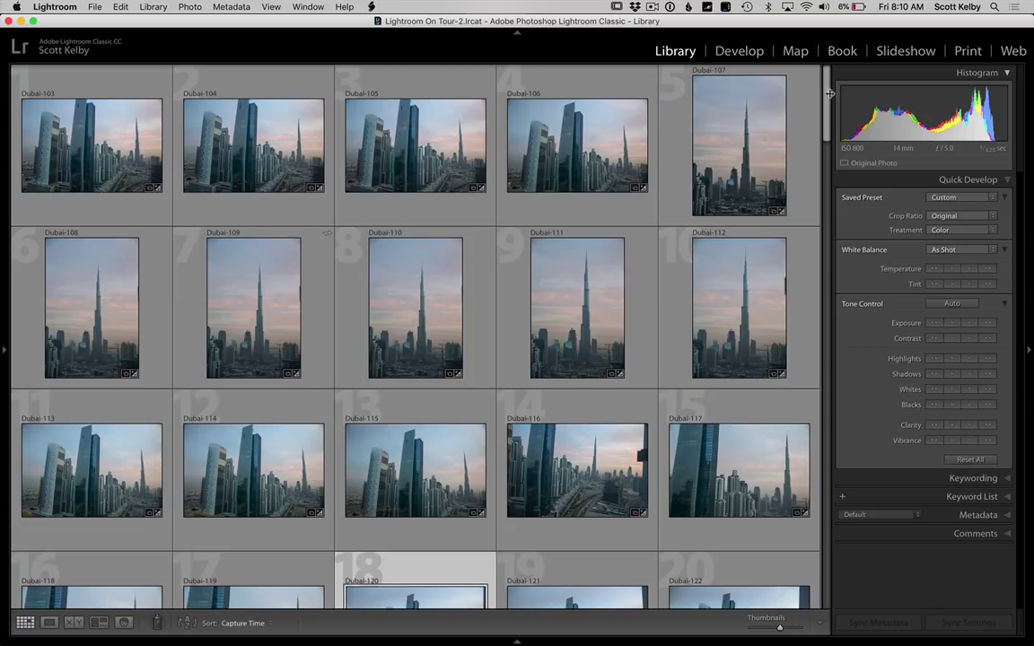
Show file names and stack badges on the grid thumbnails with J.
left_click_drag(830, 93, 780, 605)
scroll(509, 416, "up", 3)
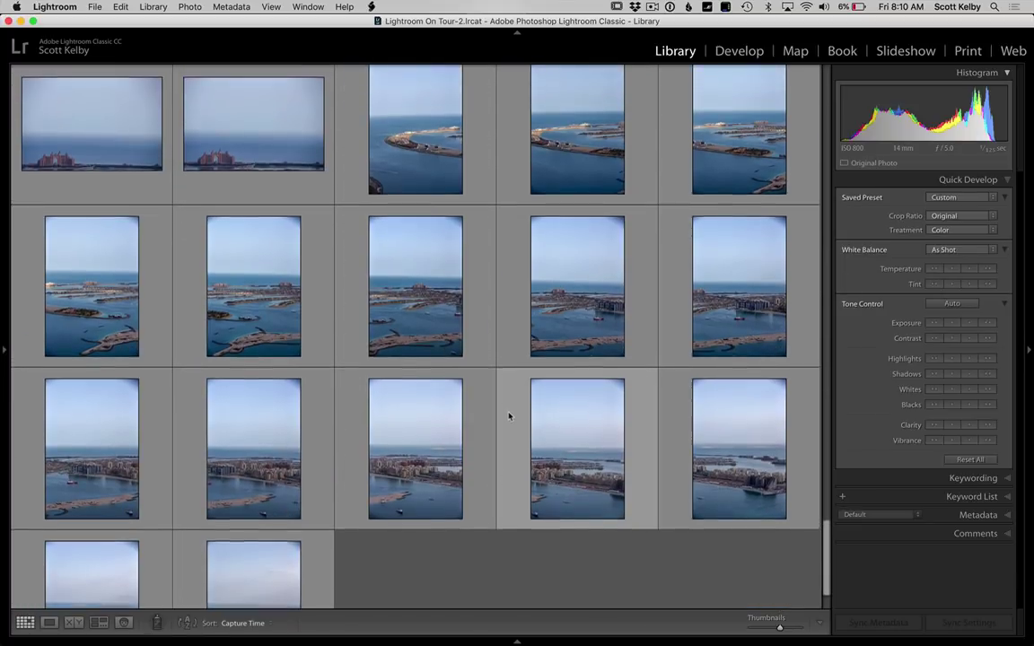
key("j")
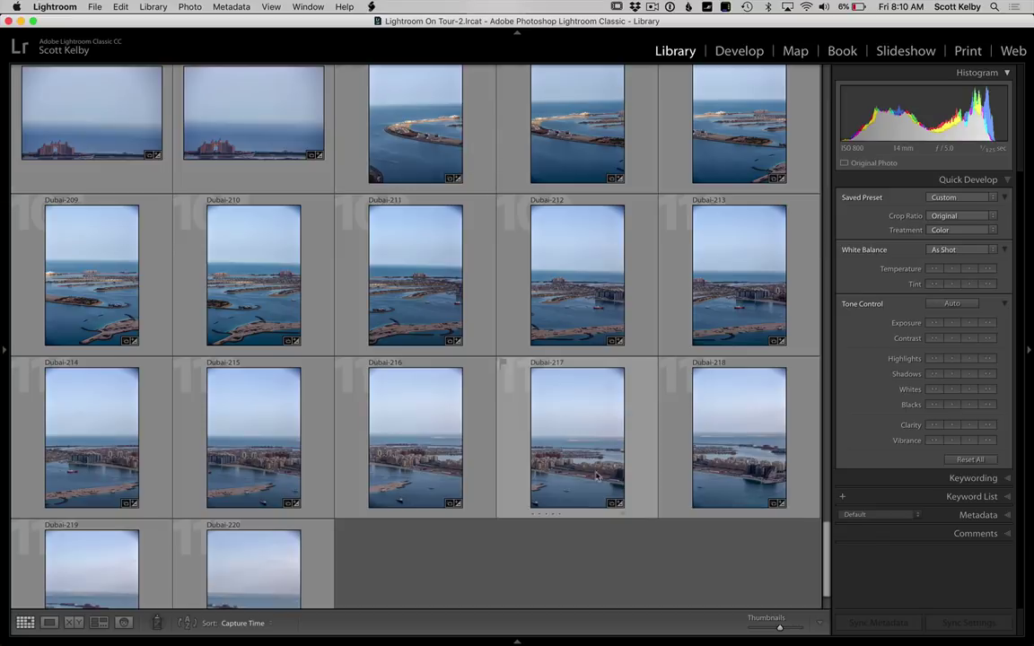
key("j")
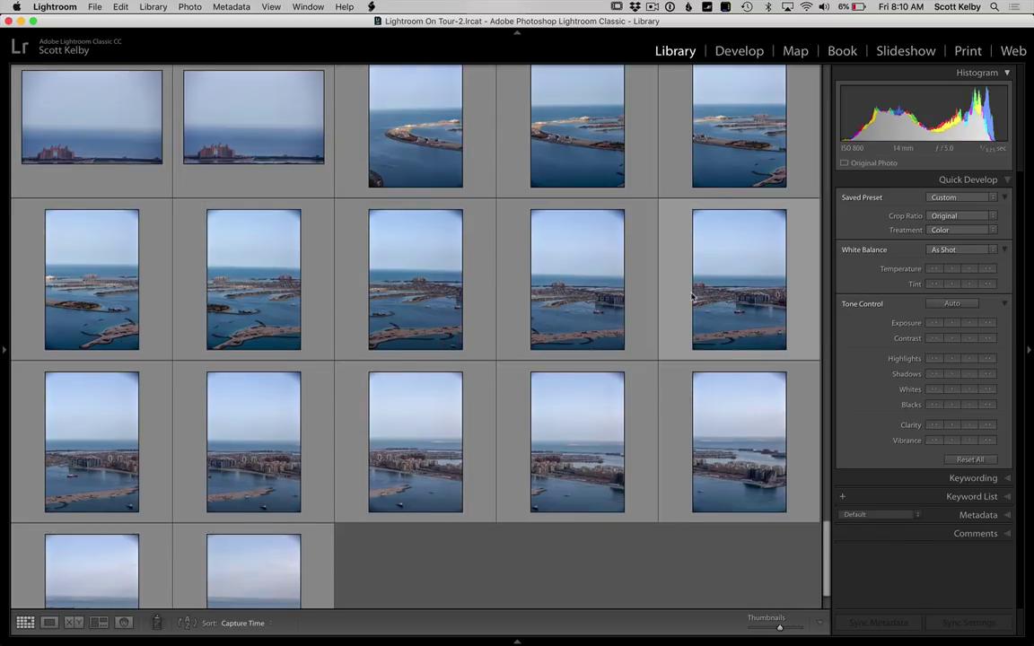
key("j")
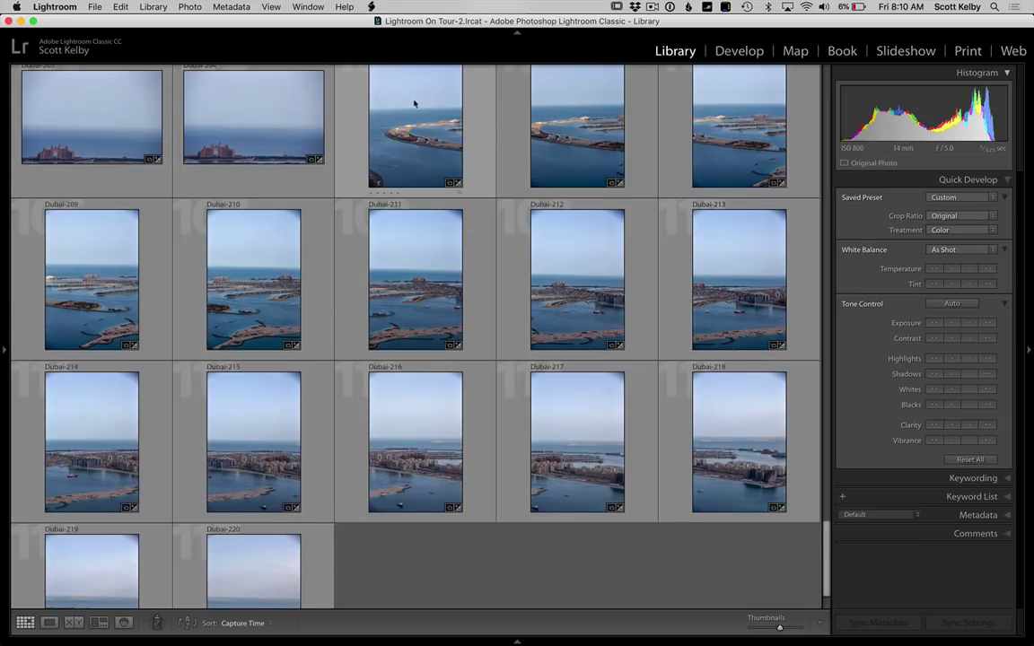
Select Dubai-206 through Dubai-220 and group the 15 Palm shots into a stack.
left_click(415, 102)
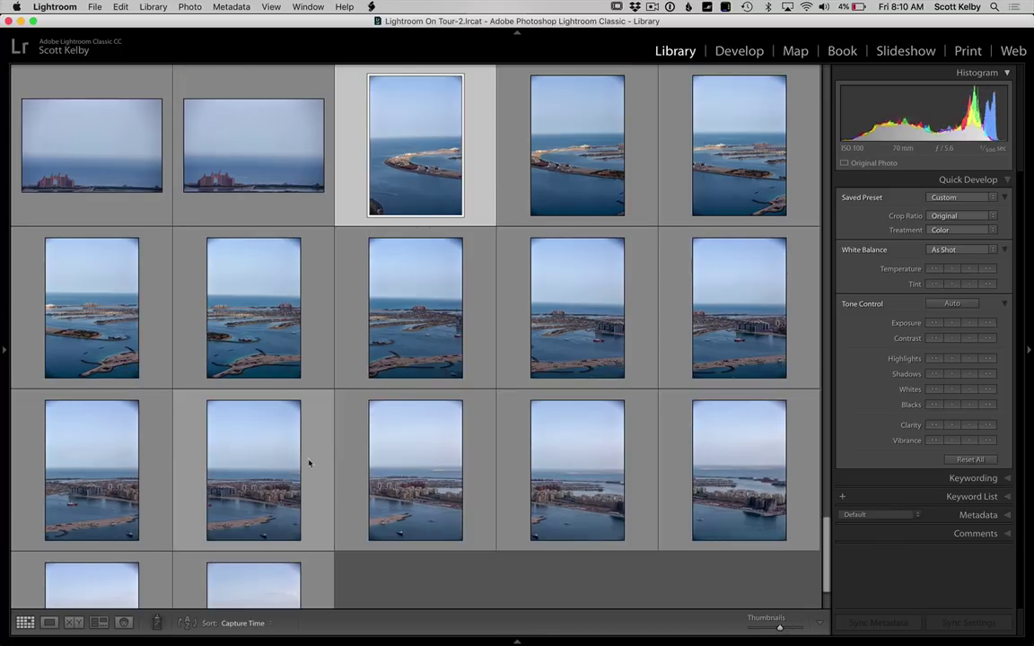
left_click(272, 572, "shift")
key("ctrl+g")
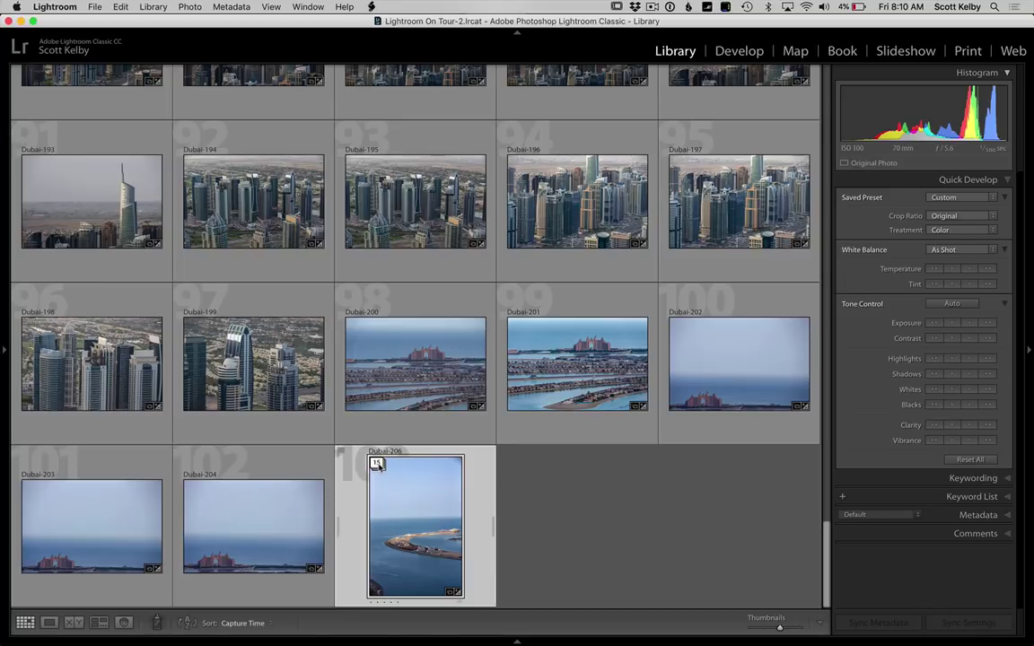
Expand the Dubai-206 Palm stack to check its photos, then collapse it again.
left_click(377, 464)
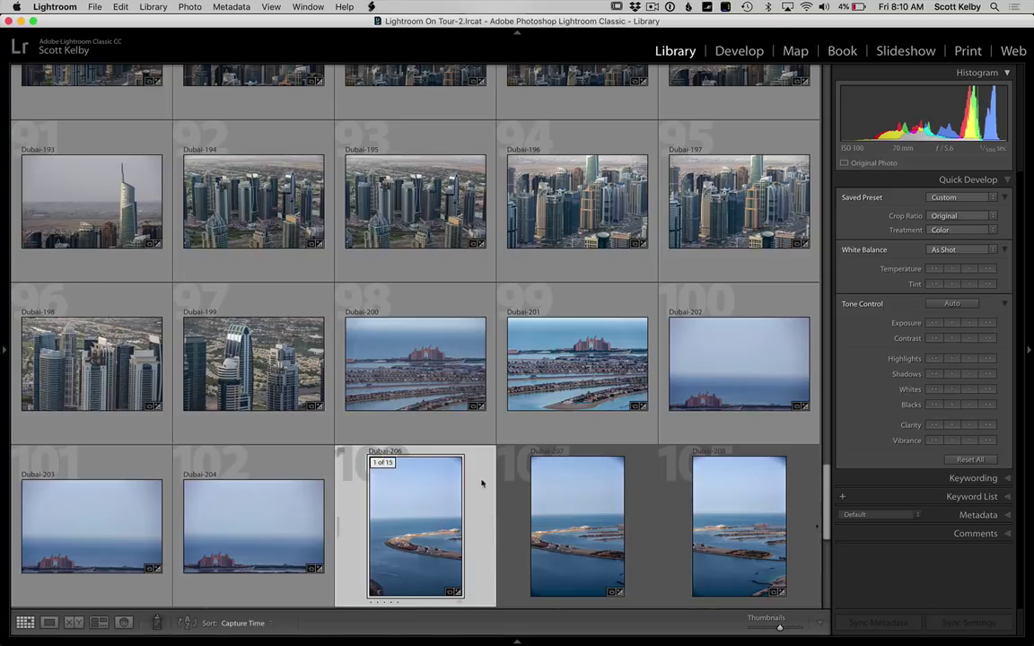
scroll(482, 485, "down", 5)
scroll(482, 485, "up", 2)
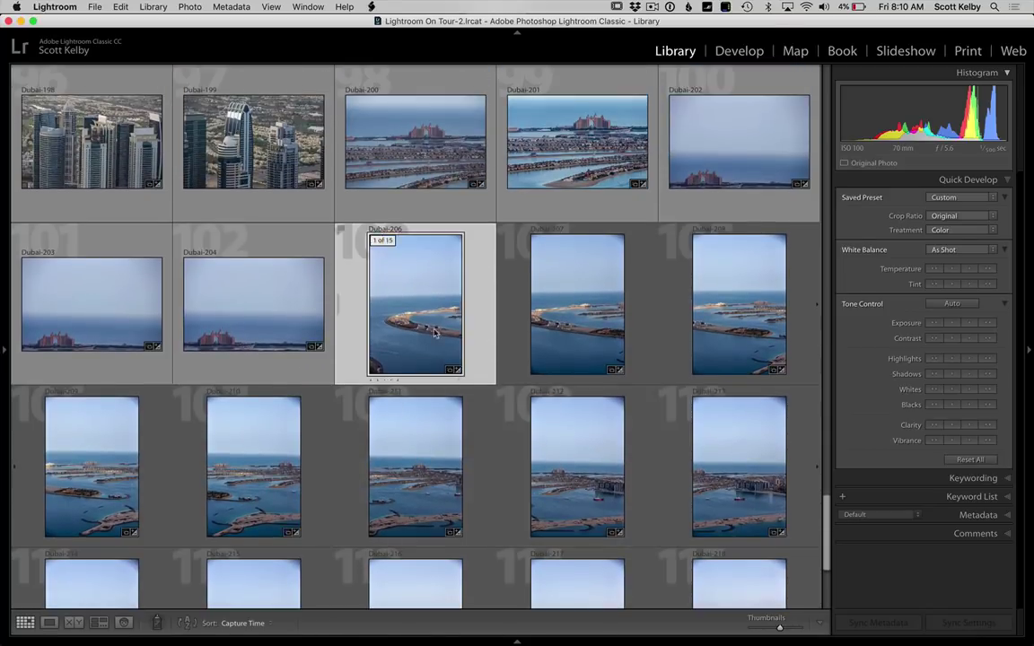
left_click(379, 240)
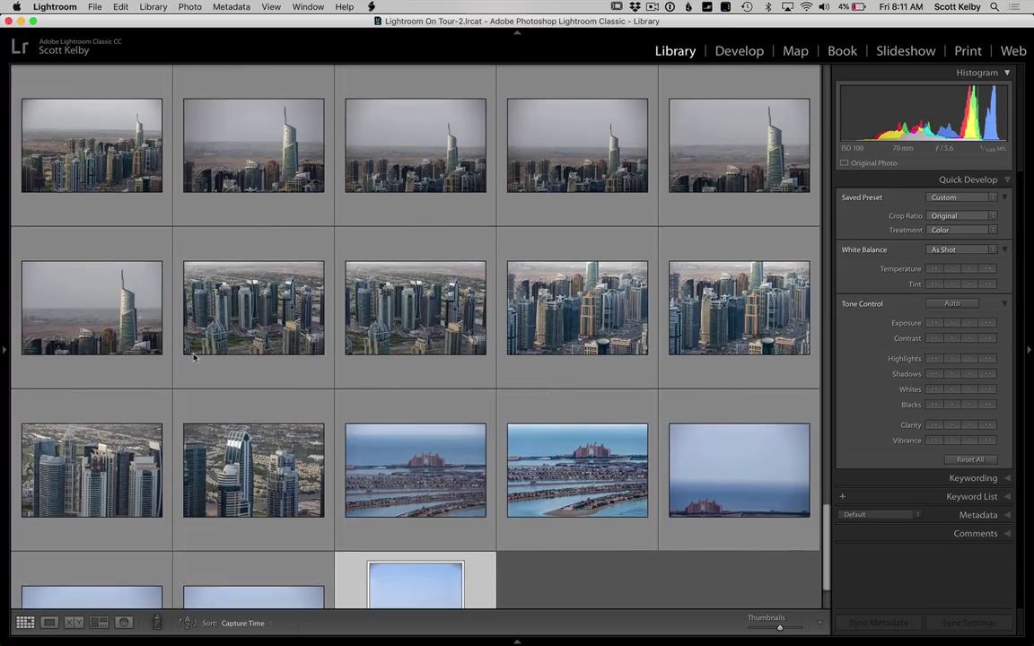
Select the tower photos Dubai-188 to Dubai-193 and group them into one stack.
scroll(177, 324, "up", 2)
left_click(102, 299)
left_click(102, 145, "super")
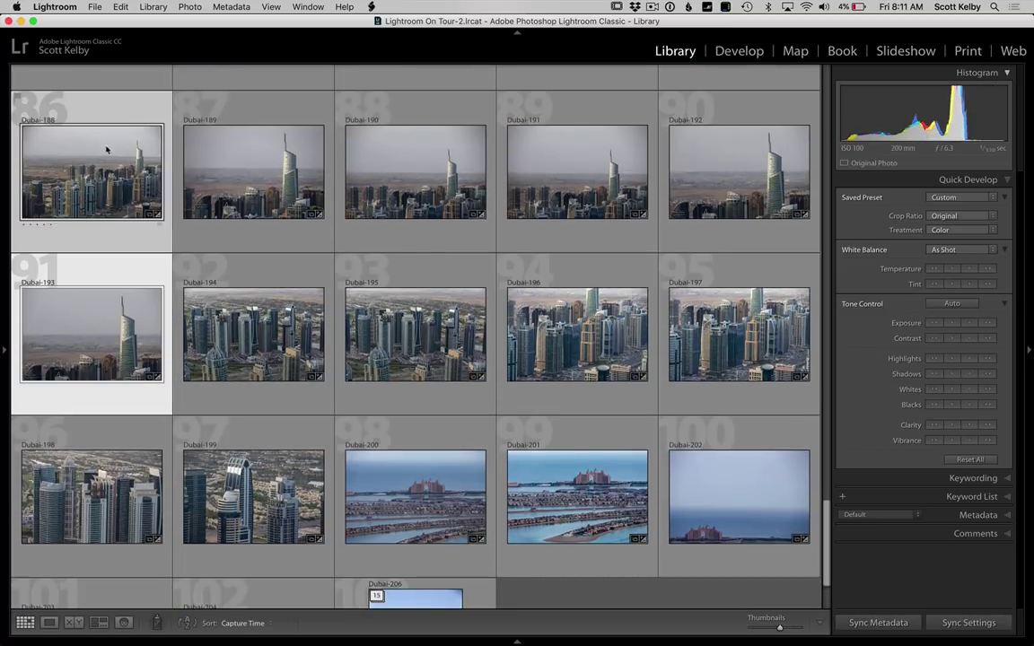
left_click(253, 173, "super")
left_click(416, 172, "super")
left_click(577, 166, "super")
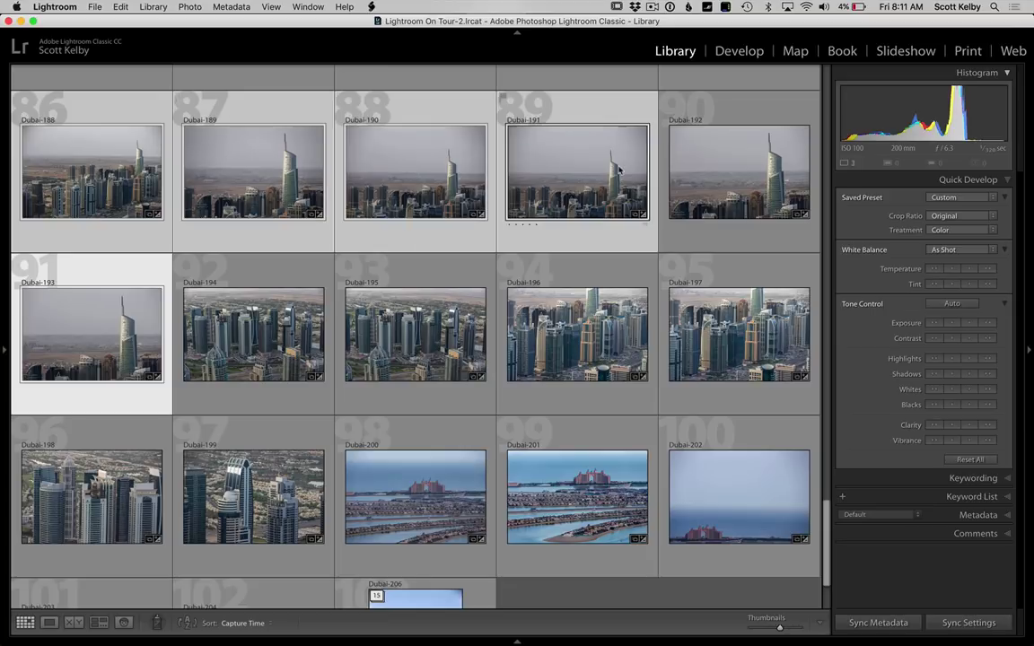
left_click(727, 155, "super")
key("Delete")
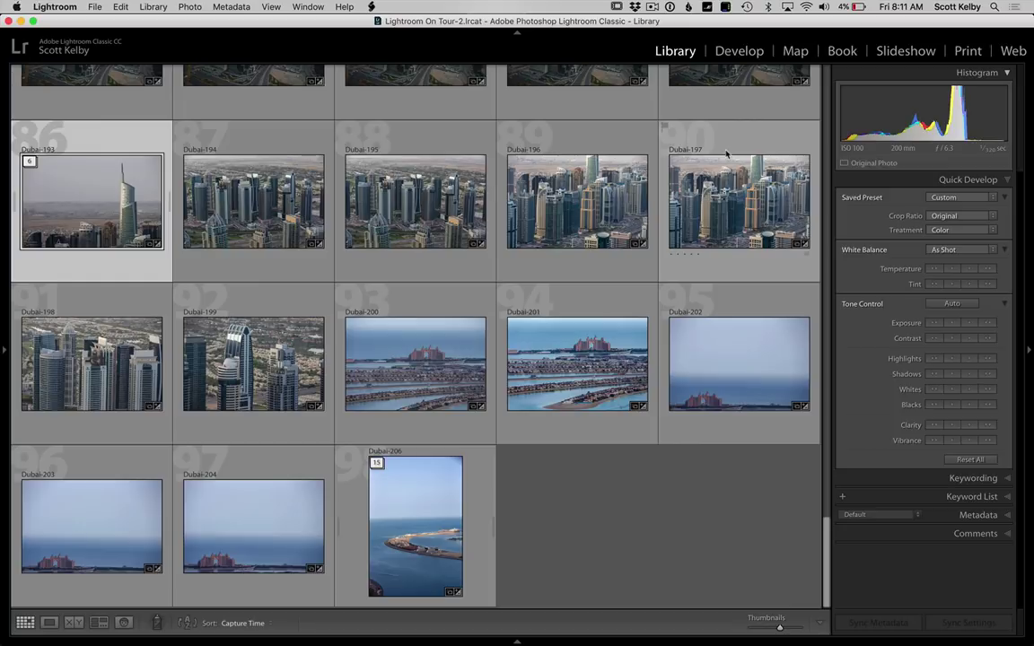
Bring up Auto-Stack by Capture Time and shorten Time Between Stacks to 0:00:21.
left_click(190, 6)
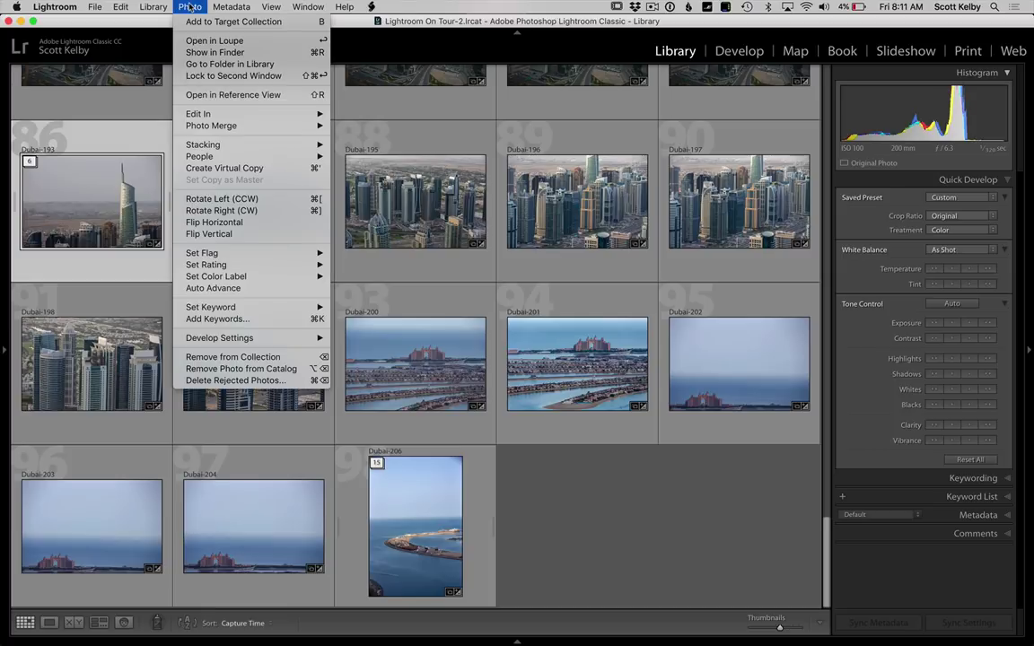
mouse_move(216, 144)
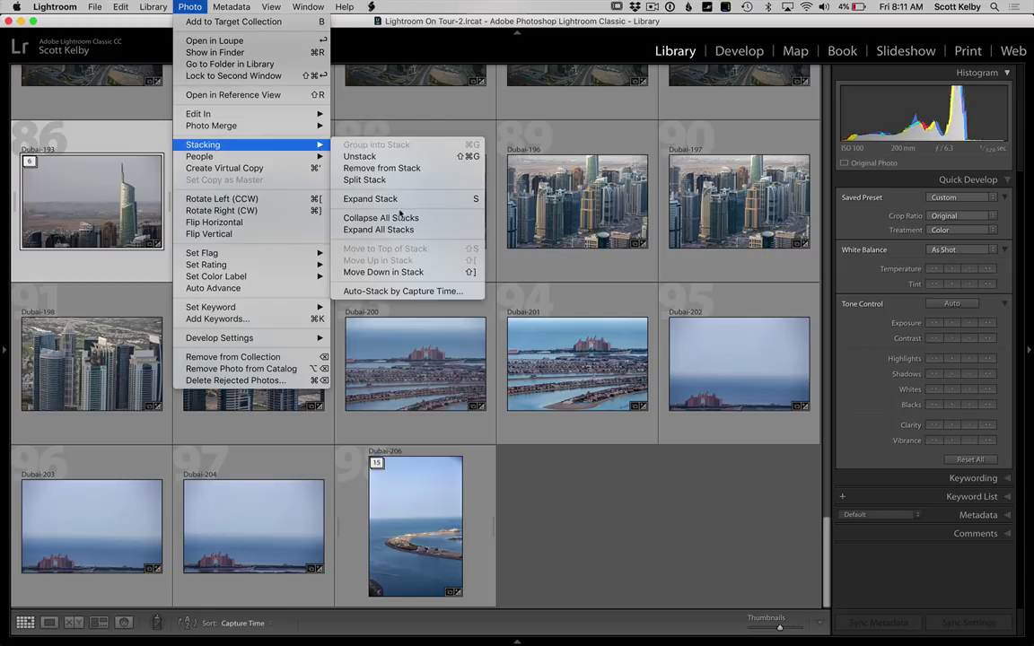
left_click(386, 291)
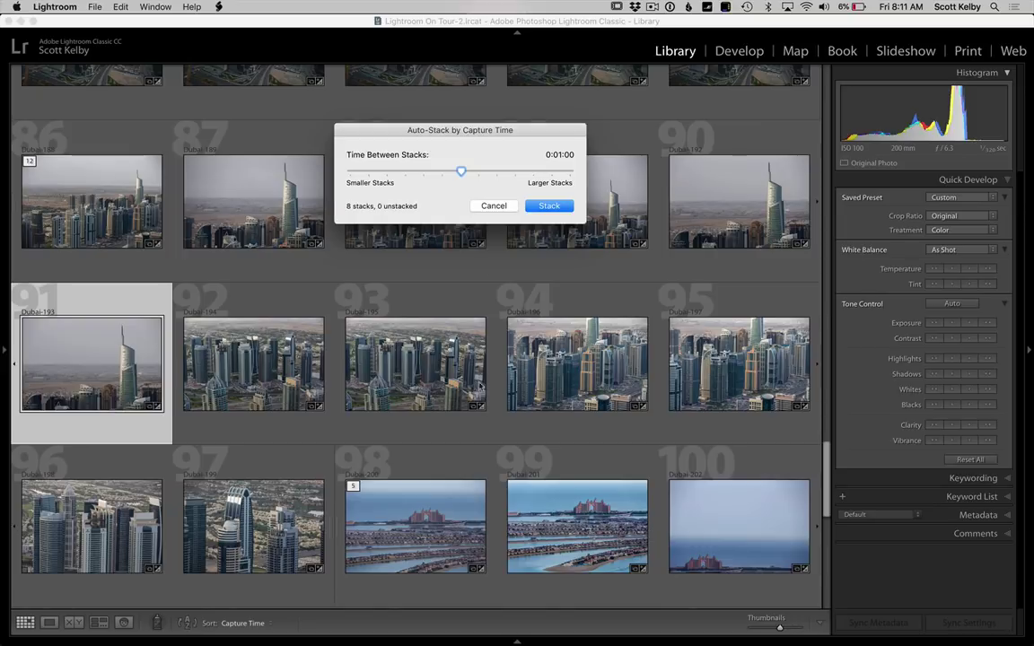
mouse_move(460, 172)
left_mouse_down()
mouse_move(420, 176)
mouse_move(460, 172)
left_mouse_up()
Compare shorter and longer stack gaps, then settle Time Between Stacks at 0:01:00.
left_click_drag(461, 174, 371, 170)
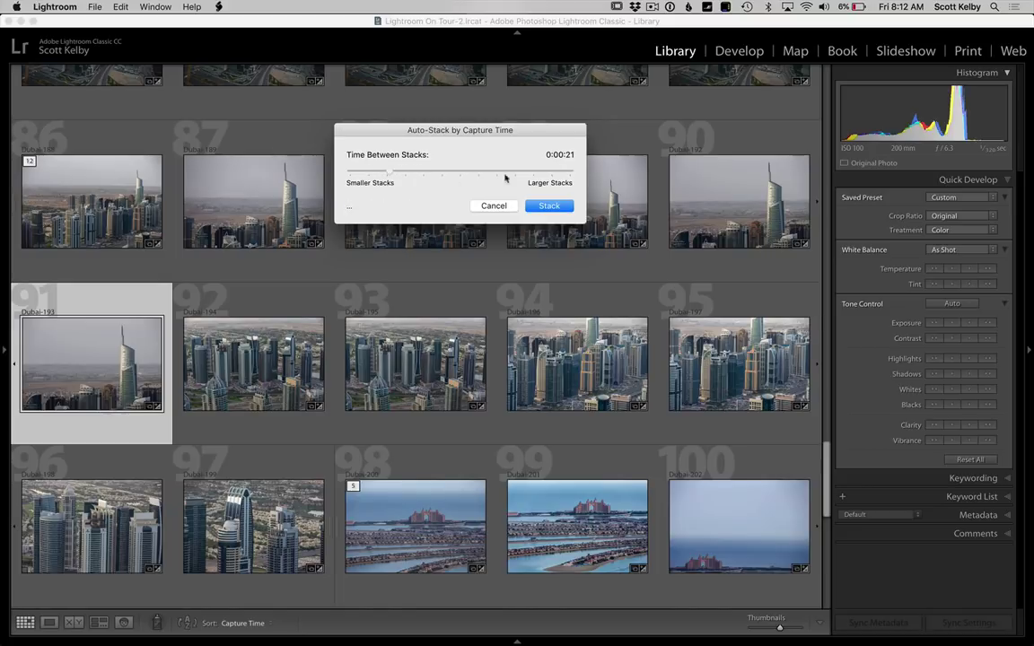
left_click_drag(506, 173, 582, 169)
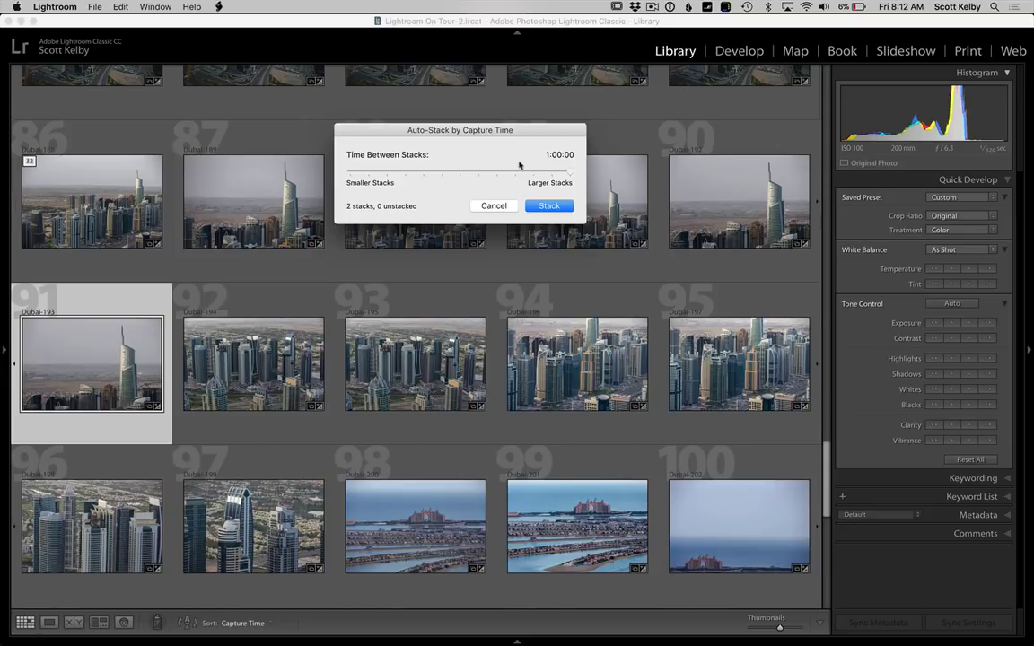
left_click_drag(570, 172, 460, 175)
Apply the 0:01:00 auto-stack, producing a 47-photo Dubai-103 stack first.
left_click(549, 208)
left_click(549, 205)
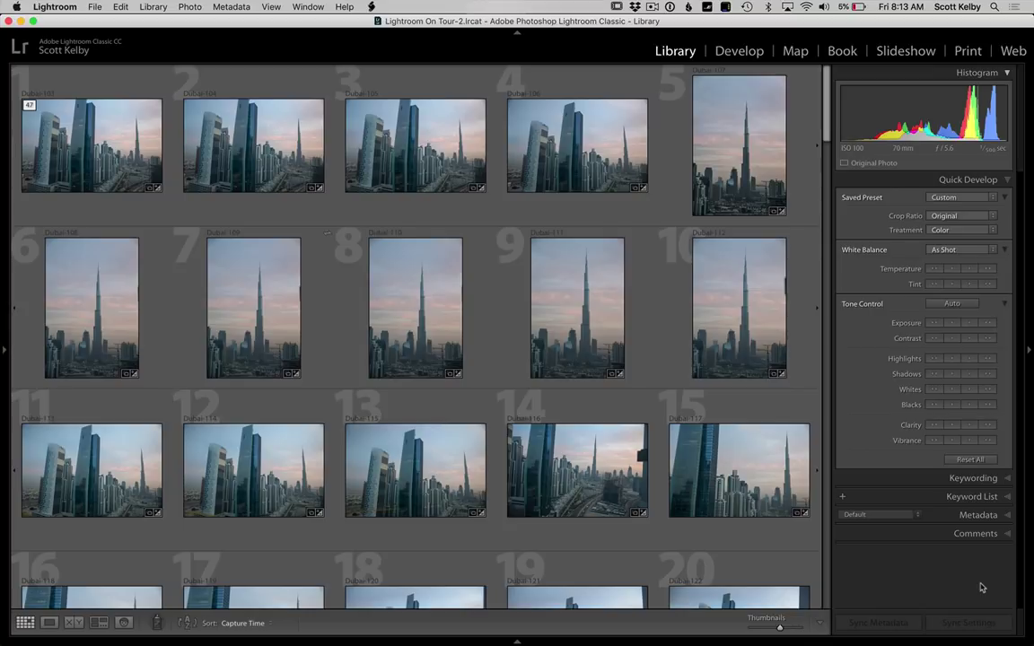
Collapse all stacks from the Photo > Stacking menu, leaving eight stack thumbnails.
left_click(188, 7)
mouse_move(202, 144)
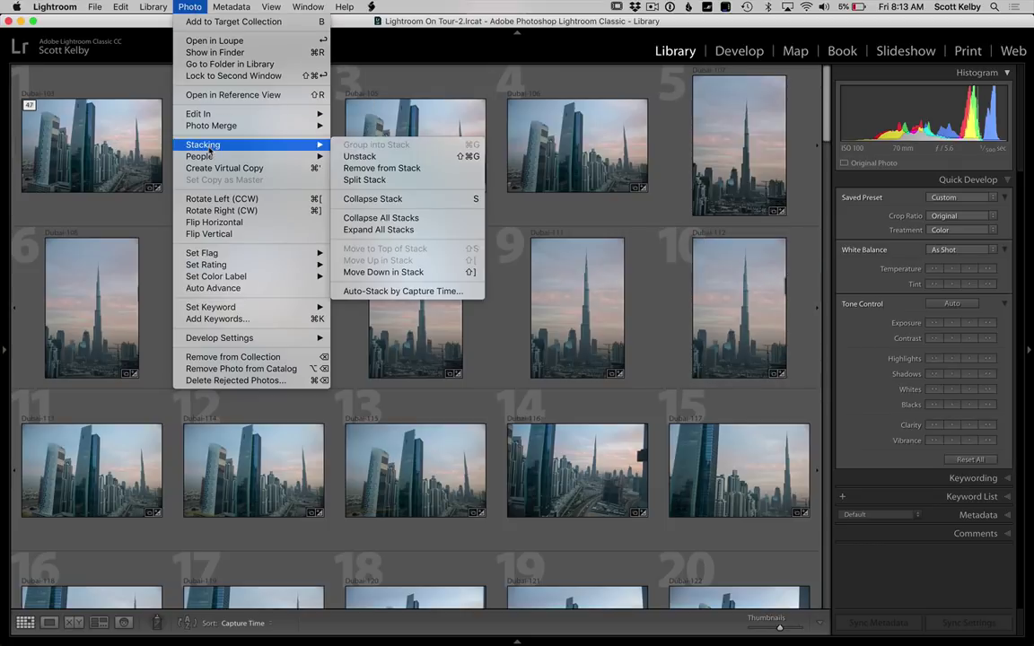
left_click(446, 224)
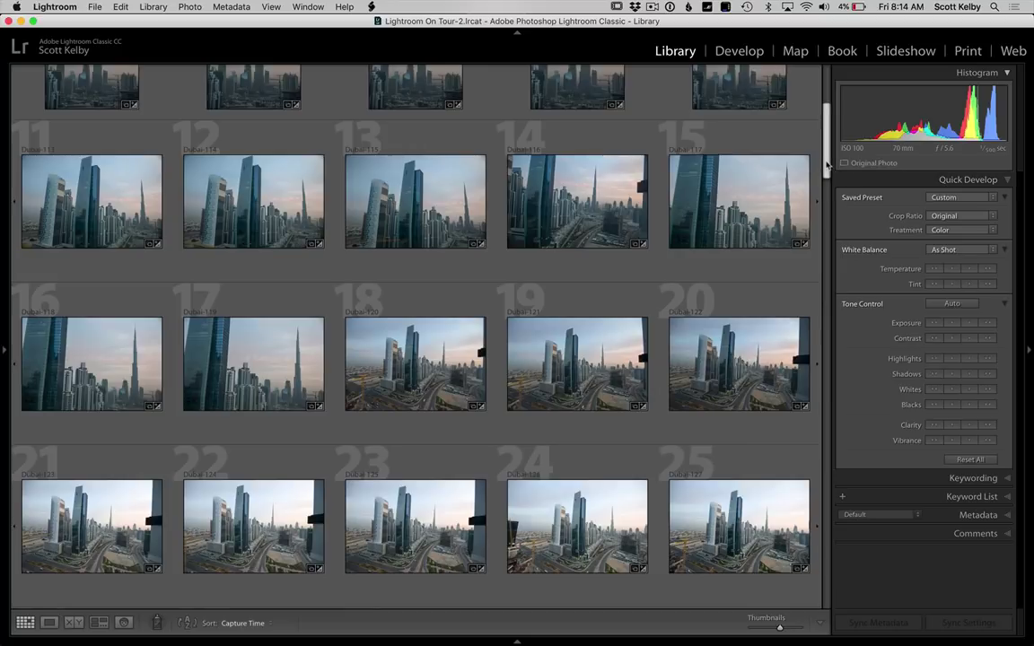
Re-run Auto-Stack by Capture Time at 0:01:00, giving eight collapsed stacks led by Dubai-103.
scroll(826, 164, "up", 5)
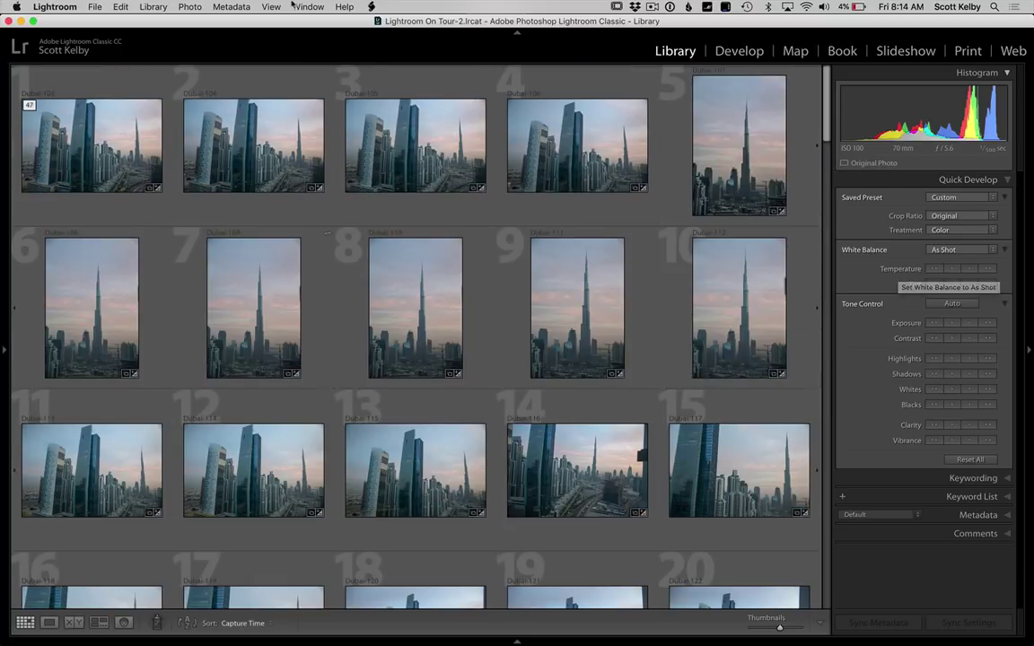
left_click(187, 8)
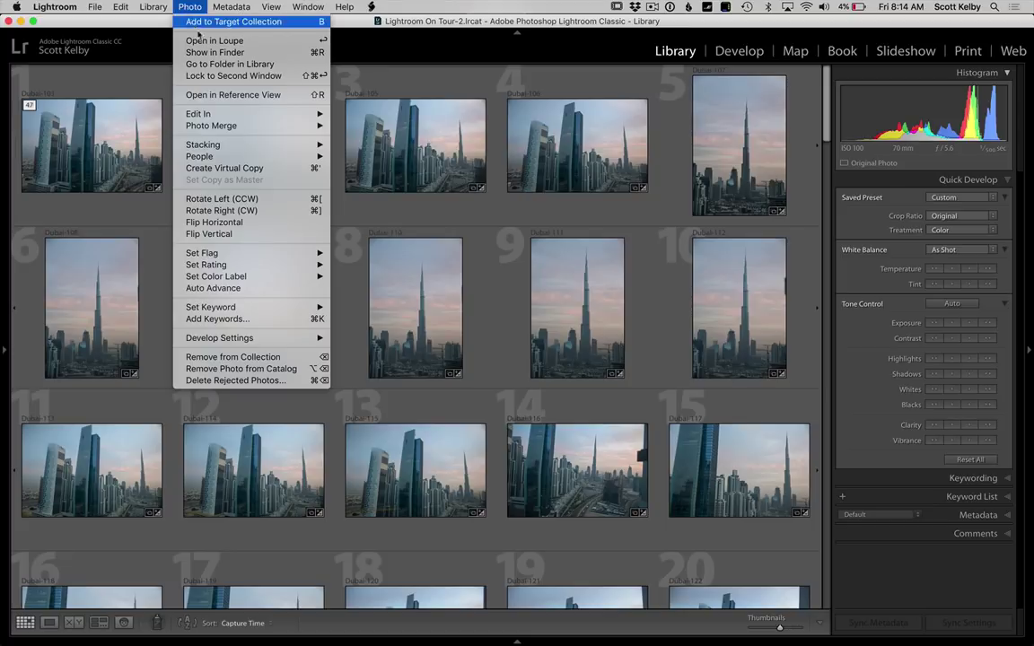
mouse_move(229, 147)
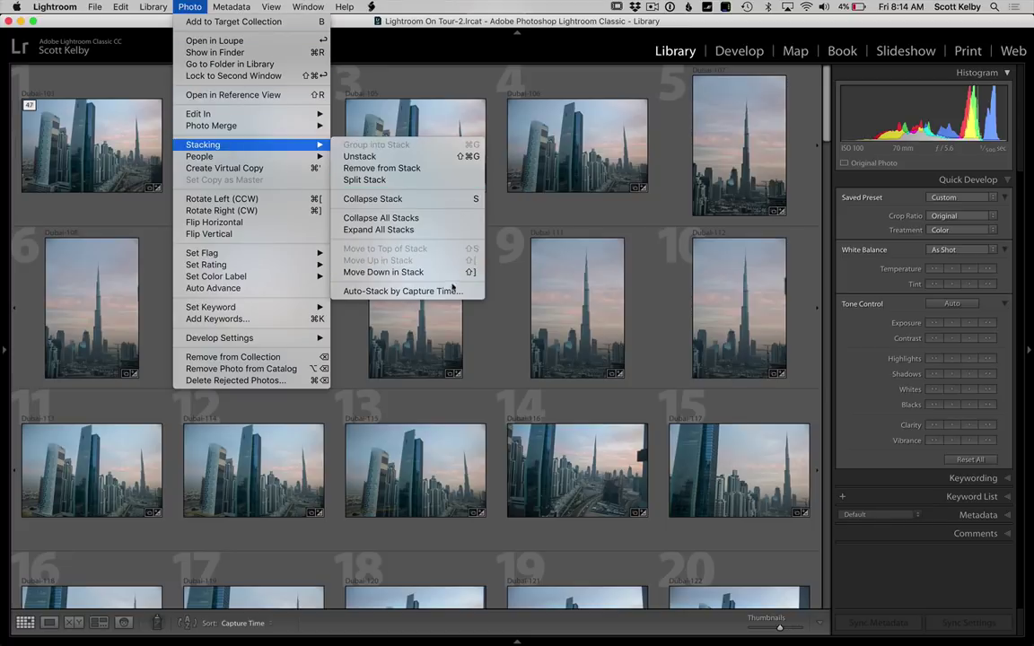
left_click(426, 290)
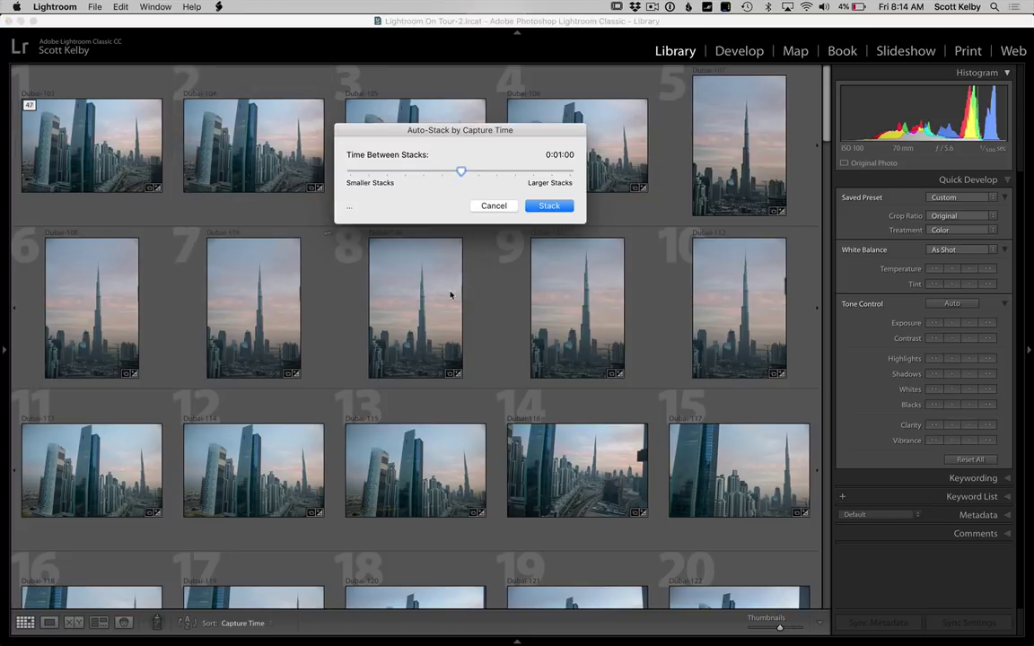
left_click(549, 207)
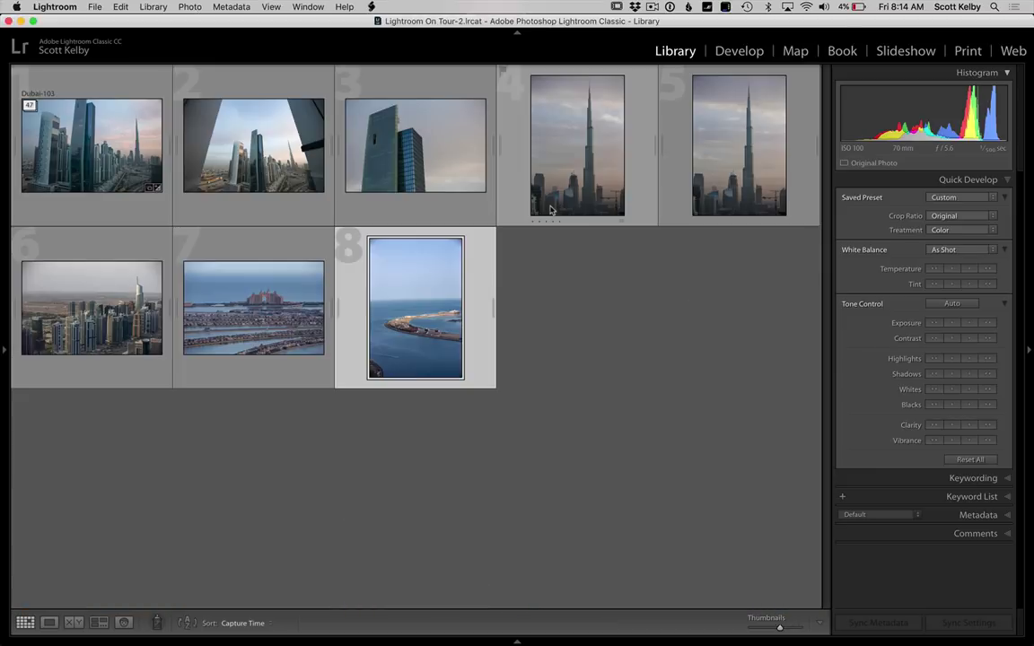